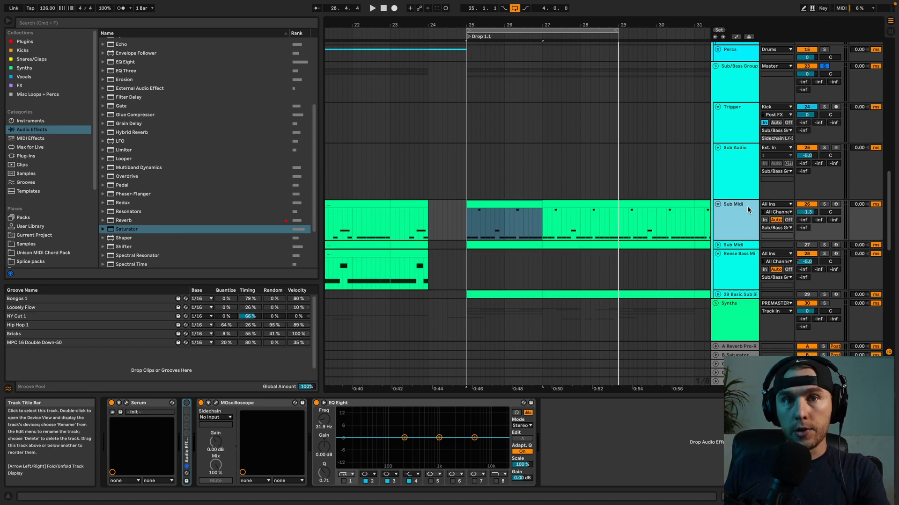
# Select the Sub Midi track and play the drop to hear its bass within the full mix.
pyautogui.click(452, 179)
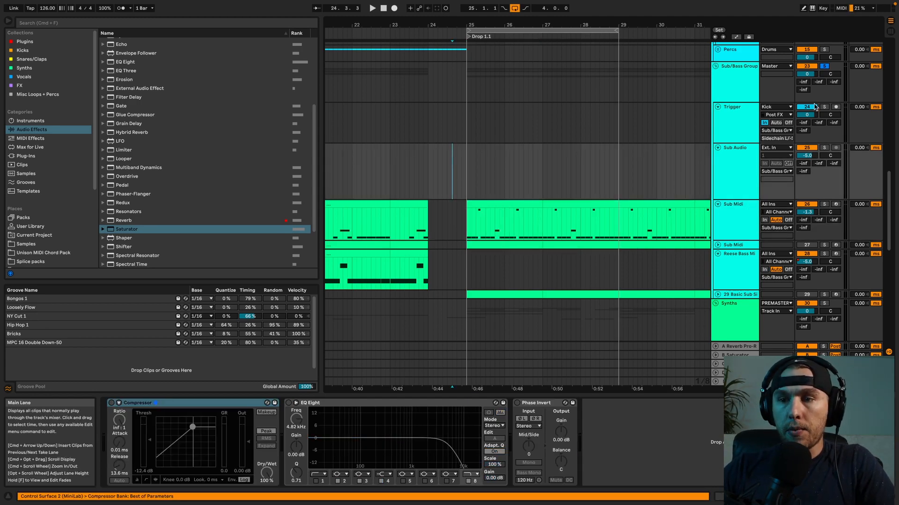
pyautogui.click(741, 217)
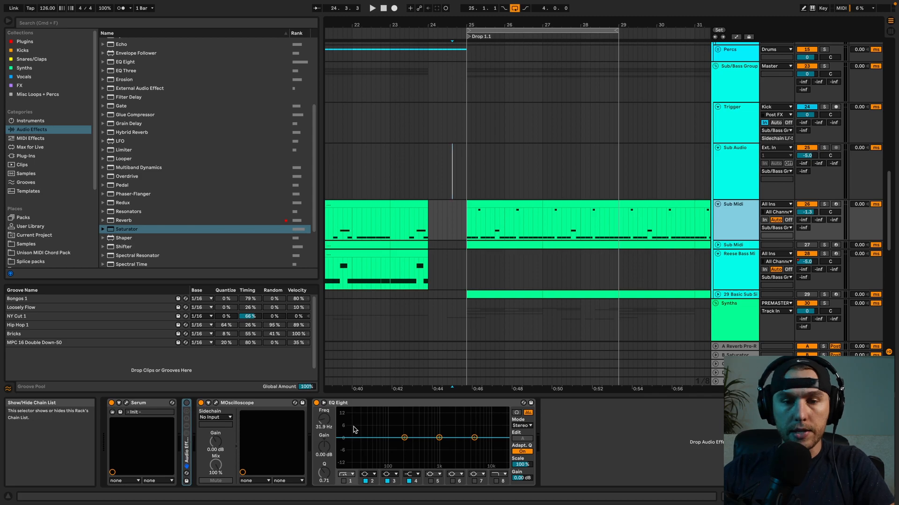
pyautogui.press('space')
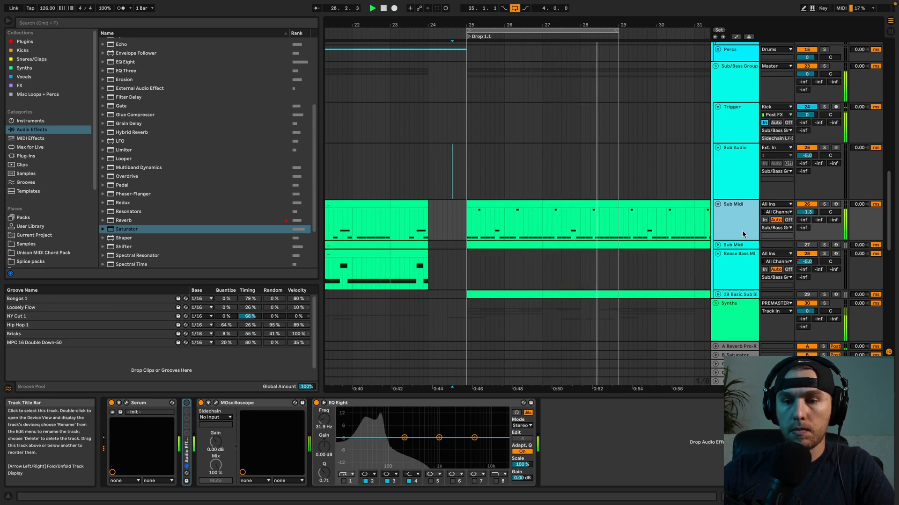
pyautogui.press('space')
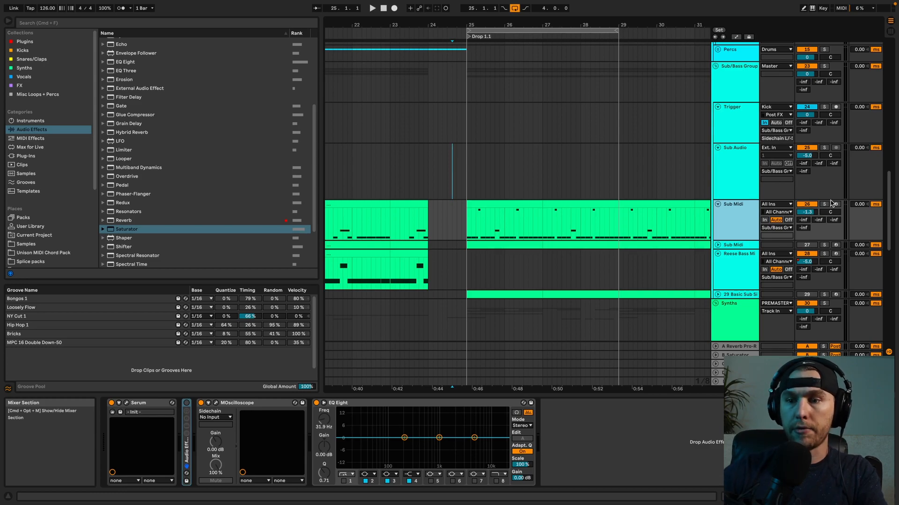
# Solo the Sub/Bass Group and play the drop to hear the bass on its own.
pyautogui.click(824, 66)
pyautogui.press('space')
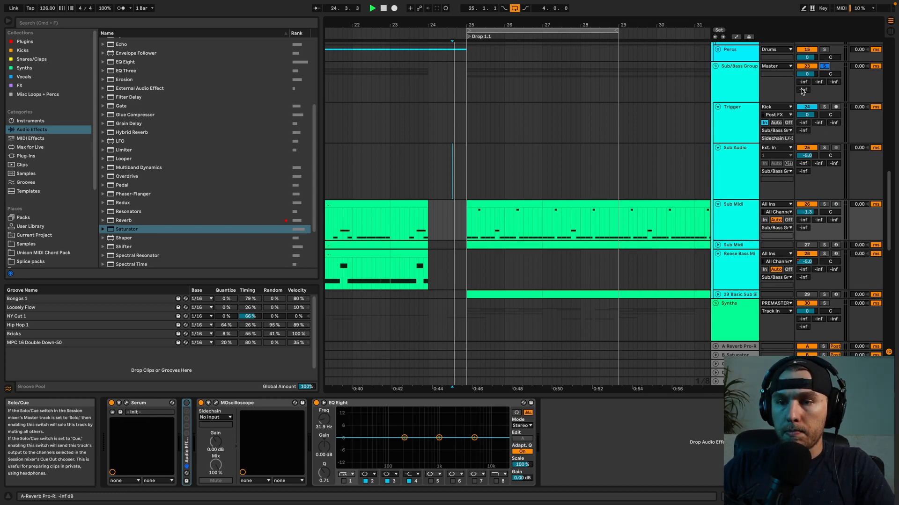
pyautogui.click(501, 204)
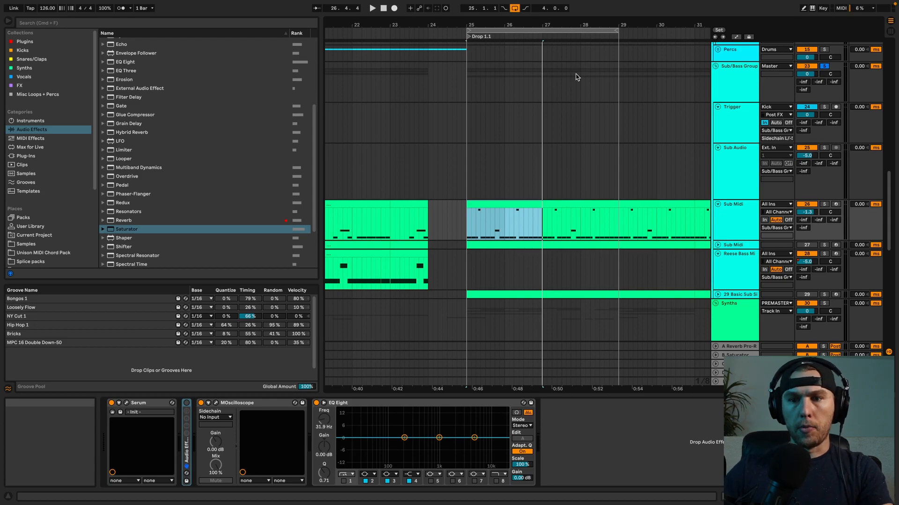
# Unfold the second Sub Midi track, activate it, and deactivate the first Sub Midi track.
pyautogui.click(729, 239)
pyautogui.click(728, 245)
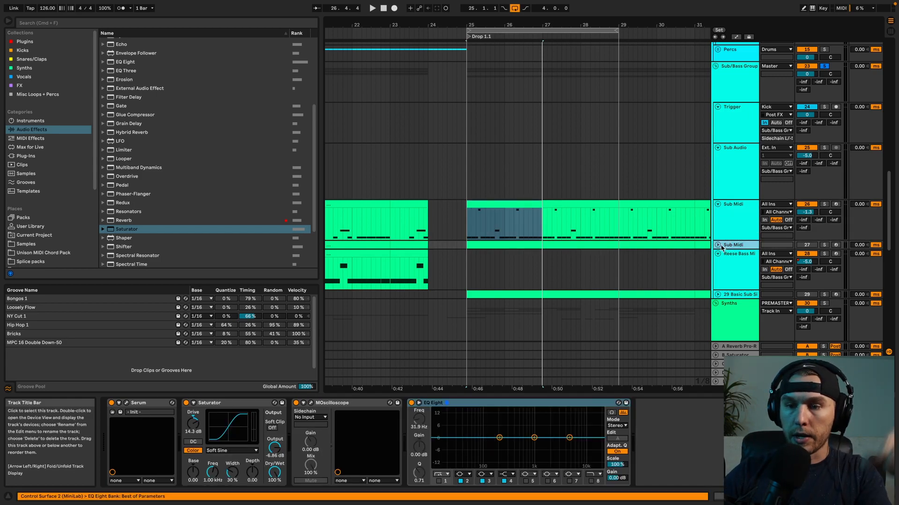
pyautogui.click(717, 245)
pyautogui.click(807, 245)
pyautogui.click(807, 205)
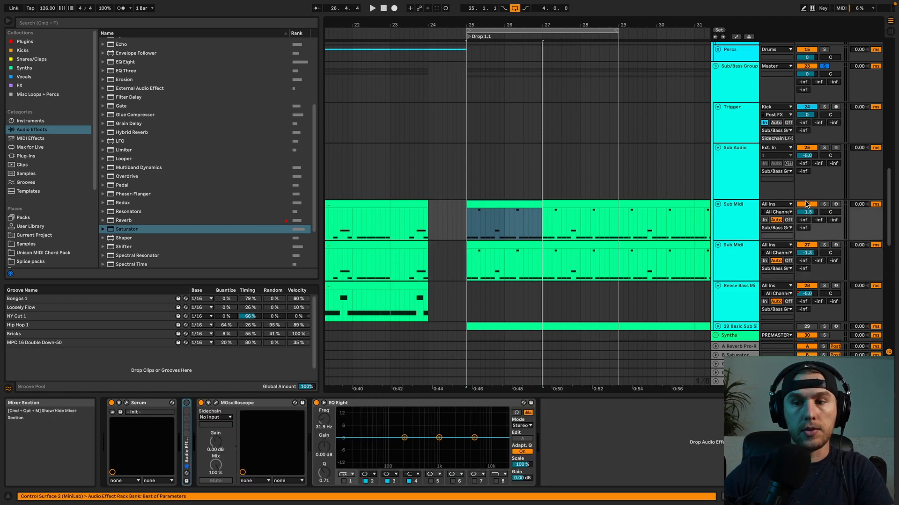
# Play the drop with the second Sub Midi track, unsoloing the Sub/Bass Group during playback to compare it in the mix.
pyautogui.press('space')
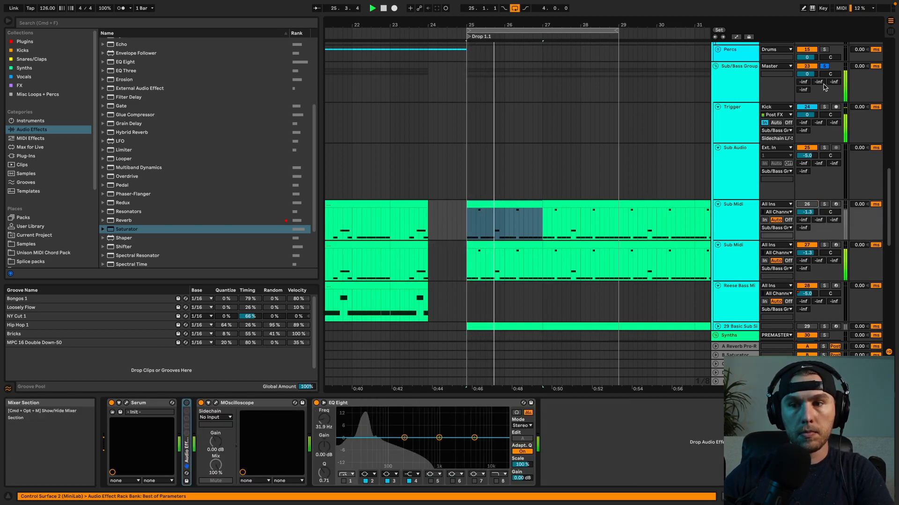
pyautogui.click(823, 67)
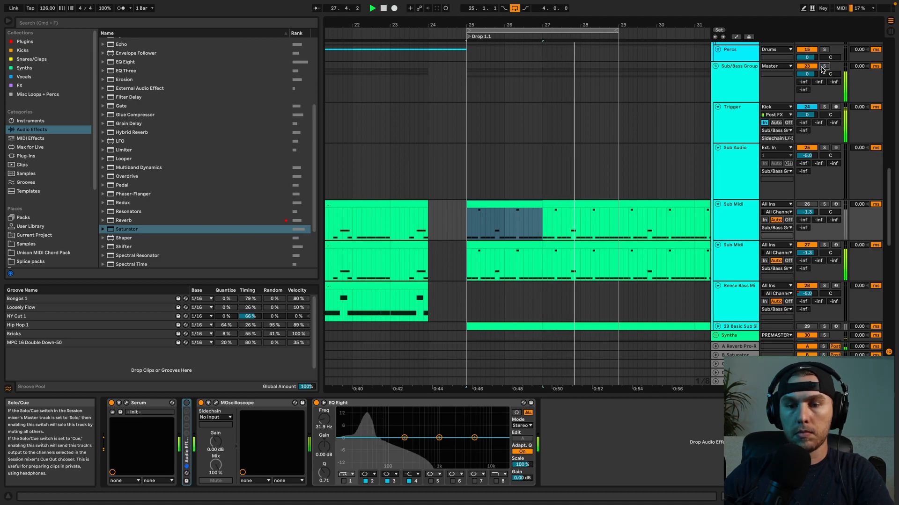
pyautogui.press('space')
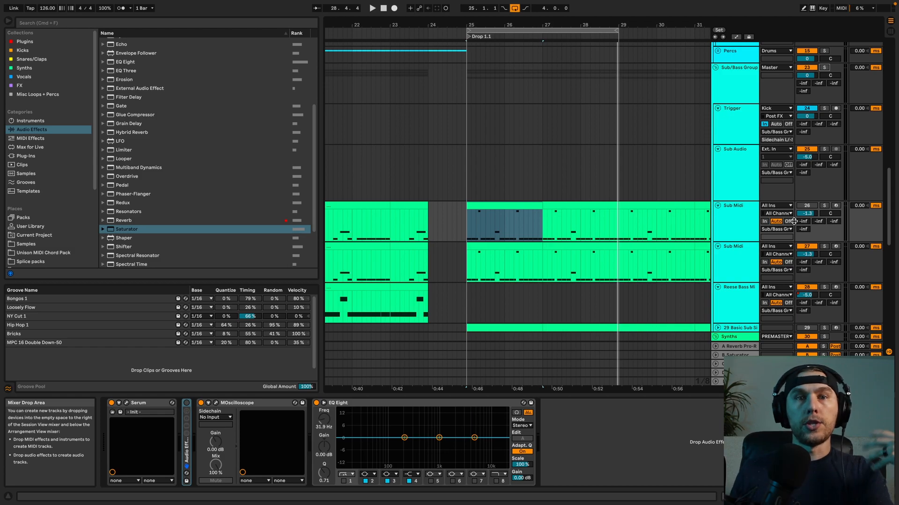
# Group the first Sub Midi track's Saturator into an Audio Effect Rack and create a second, empty chain in it.
pyautogui.scroll(-4, 793, 221)
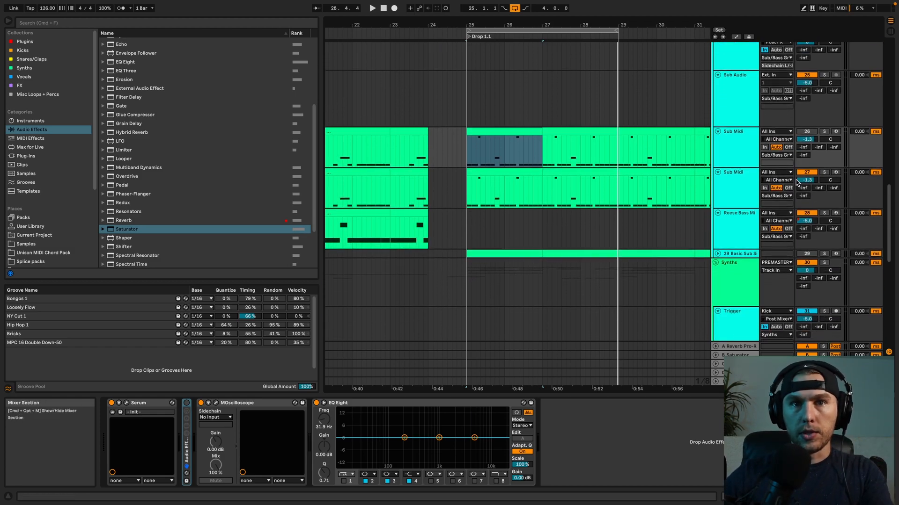
pyautogui.click(751, 164)
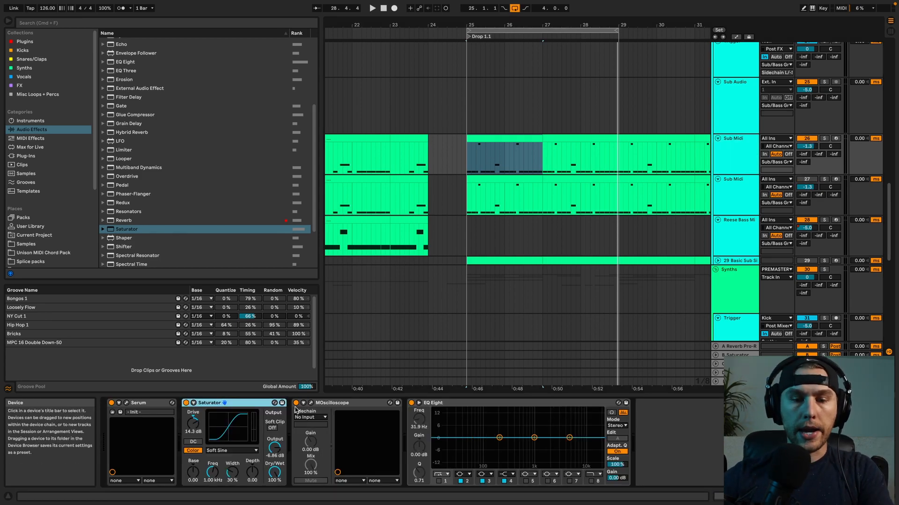
pyautogui.press('super+g')
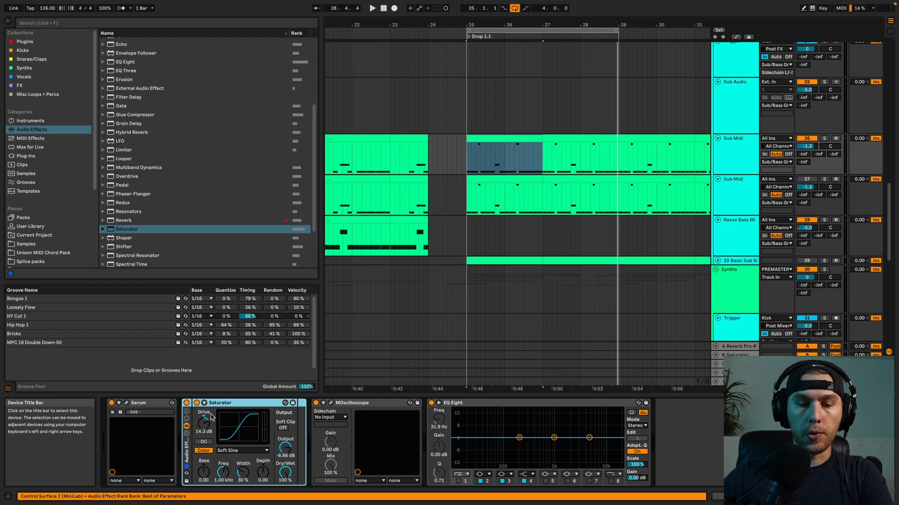
pyautogui.click(187, 434)
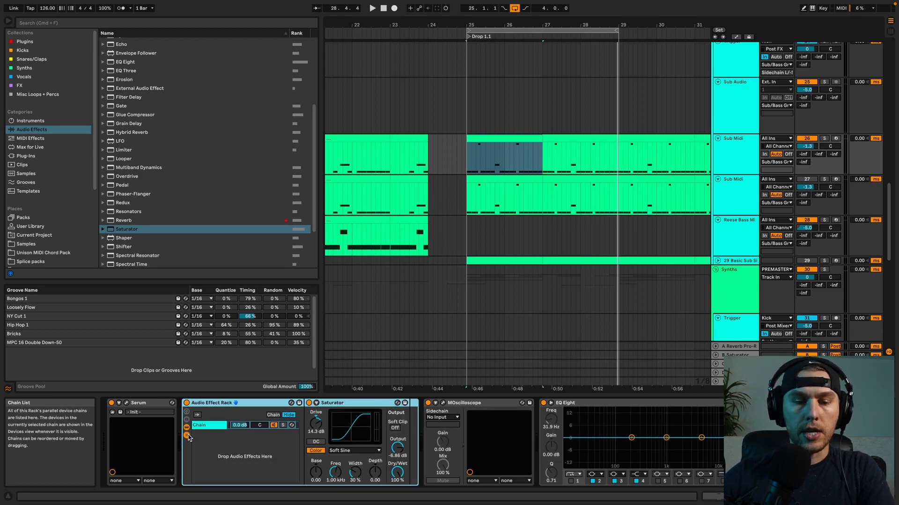
pyautogui.rightClick(219, 438)
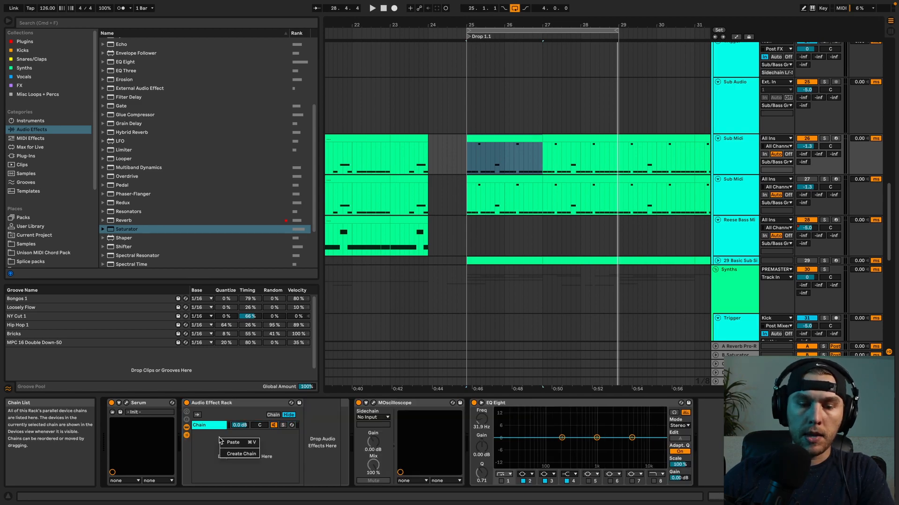
pyautogui.click(241, 454)
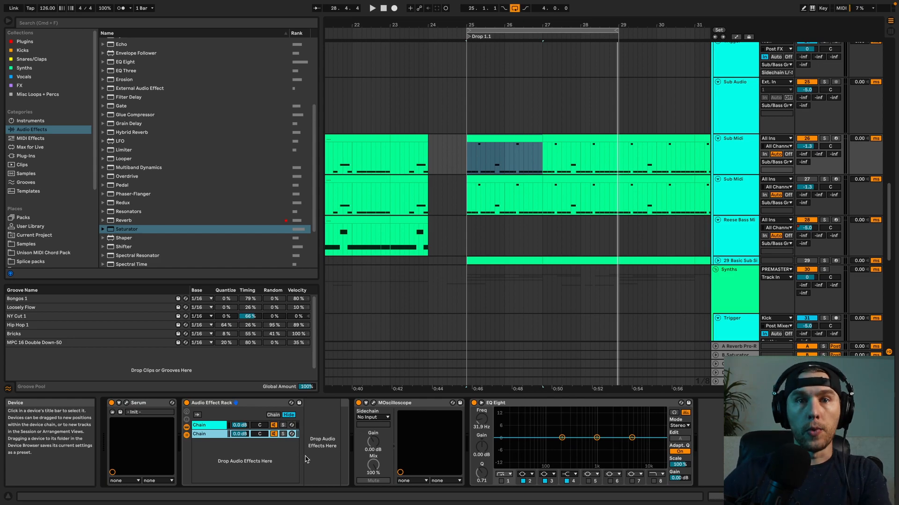
# Solo the rack's empty chain and the first Sub Midi track, and play the drop to check the dry sub signal.
pyautogui.click(258, 429)
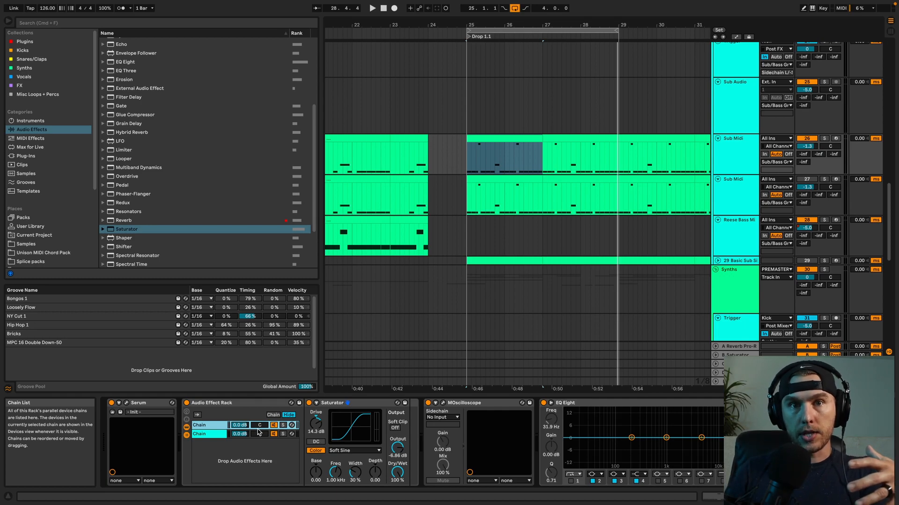
pyautogui.click(257, 433)
pyautogui.click(283, 434)
pyautogui.press('space')
pyautogui.press('space')
pyautogui.press('space')
pyautogui.press('space')
pyautogui.press('space')
pyautogui.click(738, 150)
pyautogui.press('space')
pyautogui.press('space')
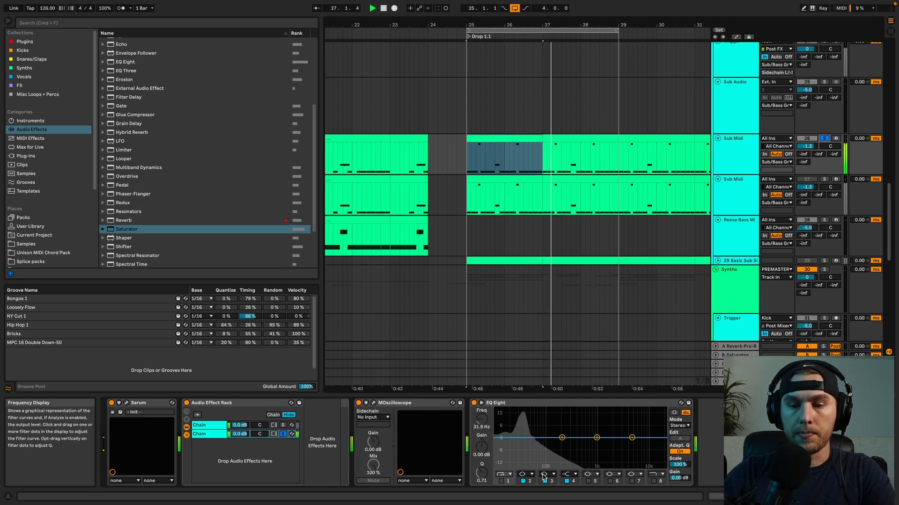
# Enable EQ Eight's band 8 as a high cut and adjust it to 22.0 kHz with a Q of 0.45.
pyautogui.press('space')
pyautogui.press('space')
pyautogui.click(654, 481)
pyautogui.moveTo(553, 449); pyautogui.dragTo(529, 442)
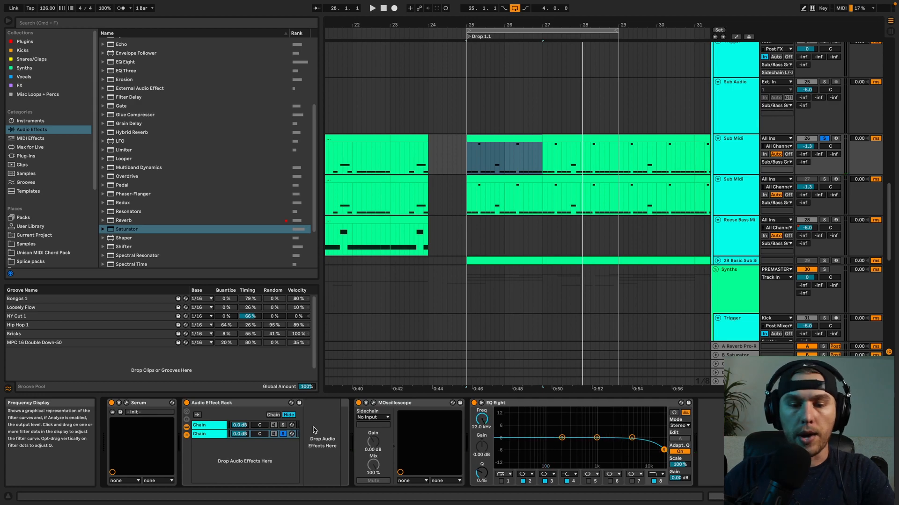
# Solo the Saturator chain, play the drop, and expand EQ Eight's display to examine the added harmonics.
pyautogui.click(272, 425)
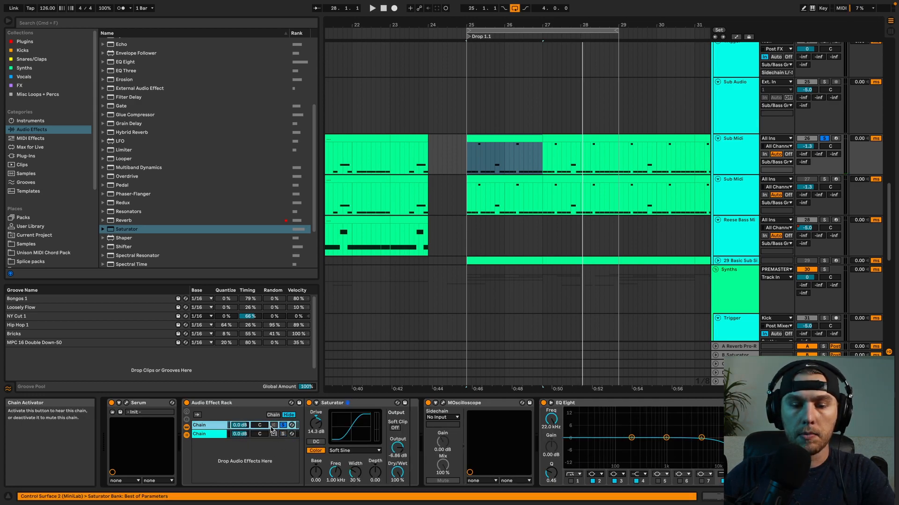
pyautogui.press('space')
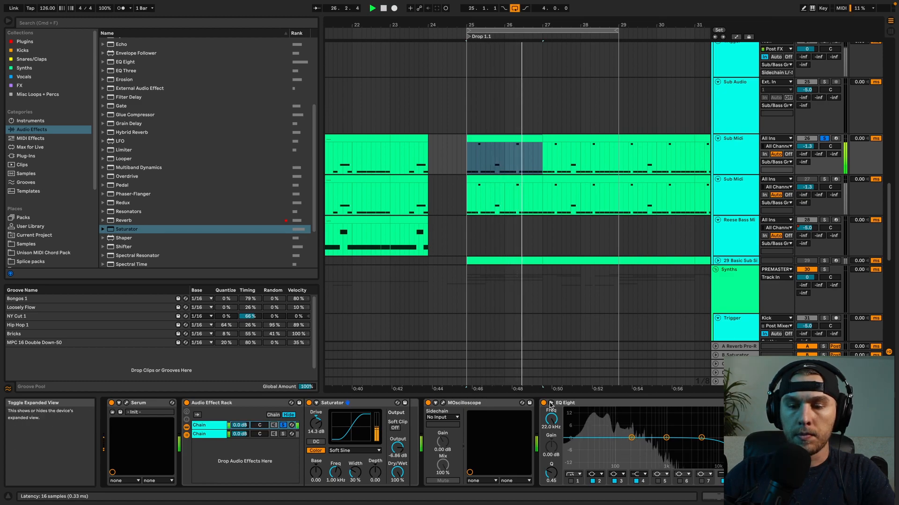
pyautogui.click(697, 403)
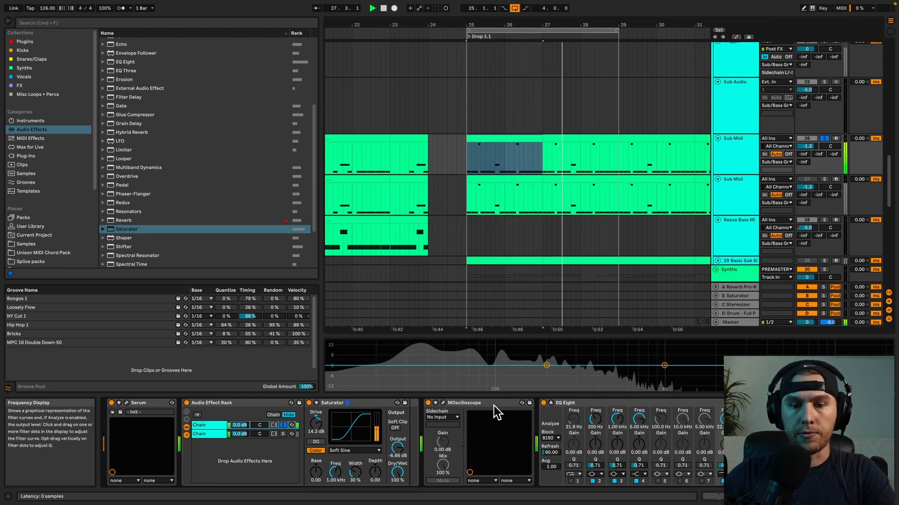
# Try the Saturator's Hard Curve during playback and set the curve type to Analog Clip.
pyautogui.click(354, 450)
pyautogui.click(353, 478)
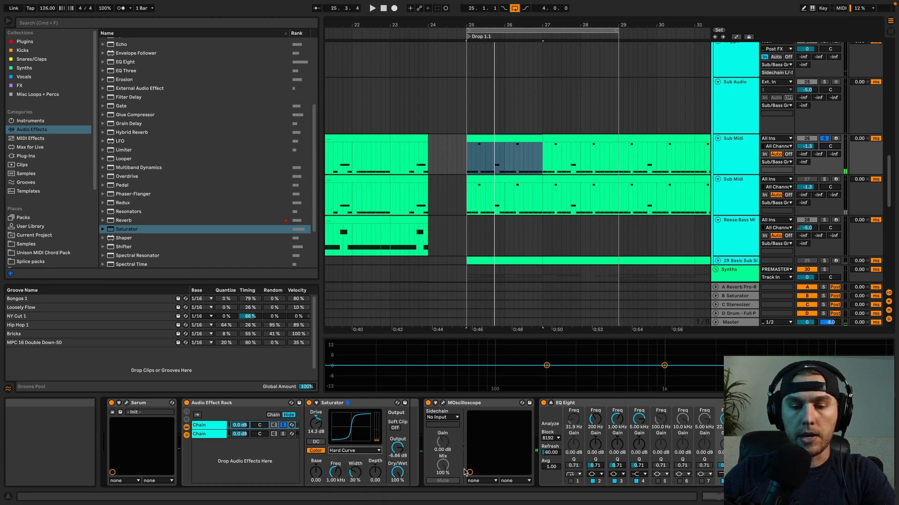
pyautogui.press('space')
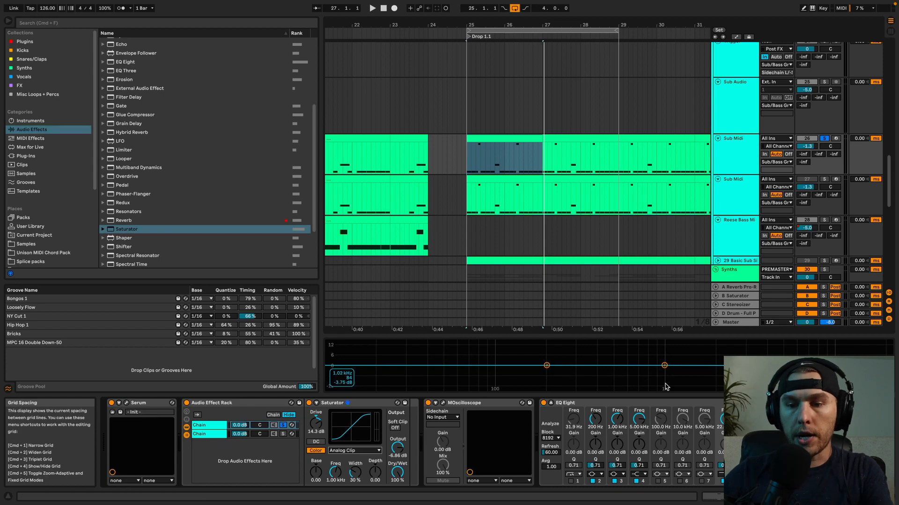
# Unsolo the Saturator chain, move EQ Eight with an 89.9 Hz low cut into it after the Saturator, and audition it.
pyautogui.click(283, 425)
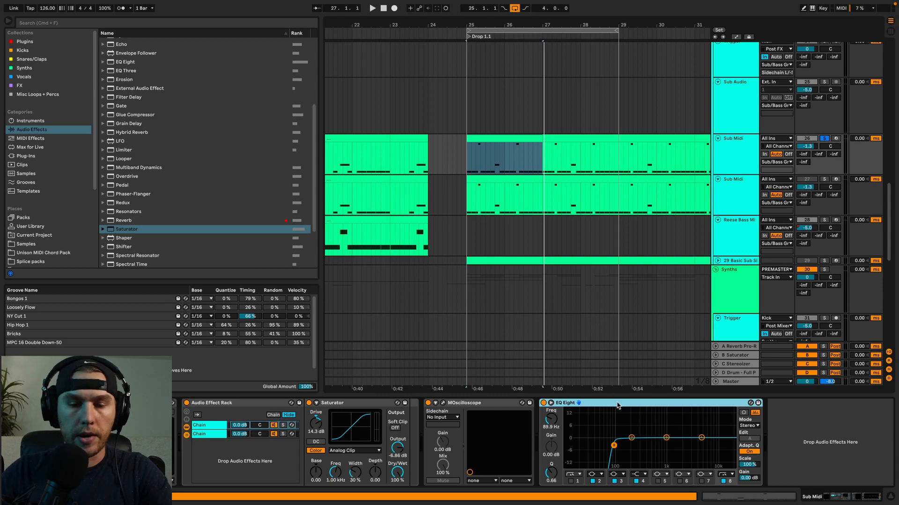
pyautogui.moveTo(610, 405); pyautogui.dragTo(436, 406)
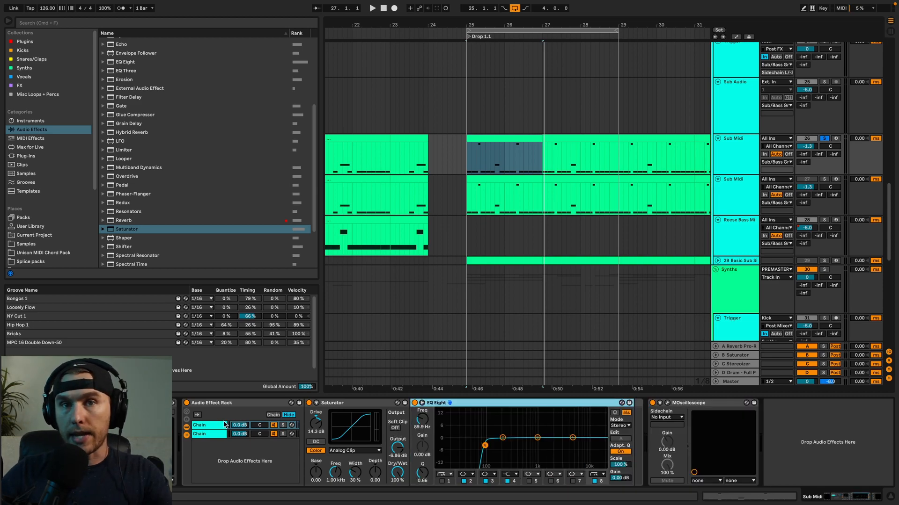
pyautogui.press('space')
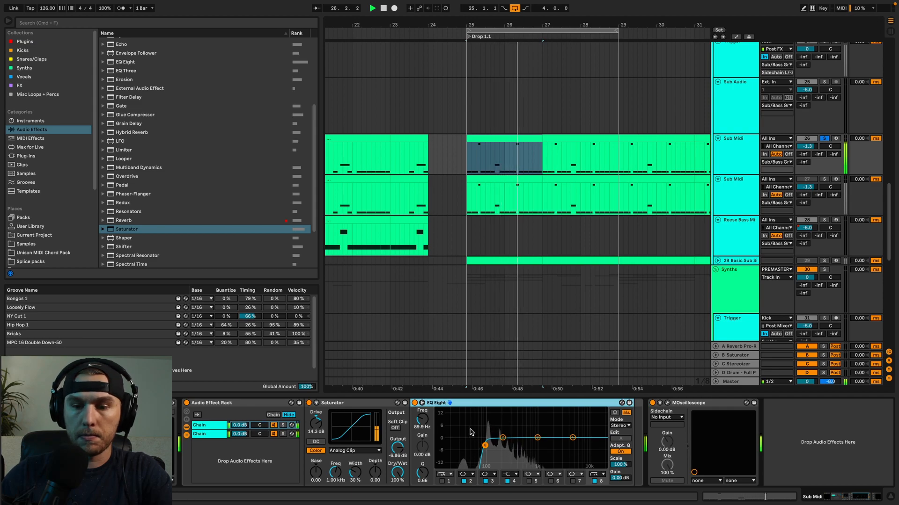
pyautogui.press('space')
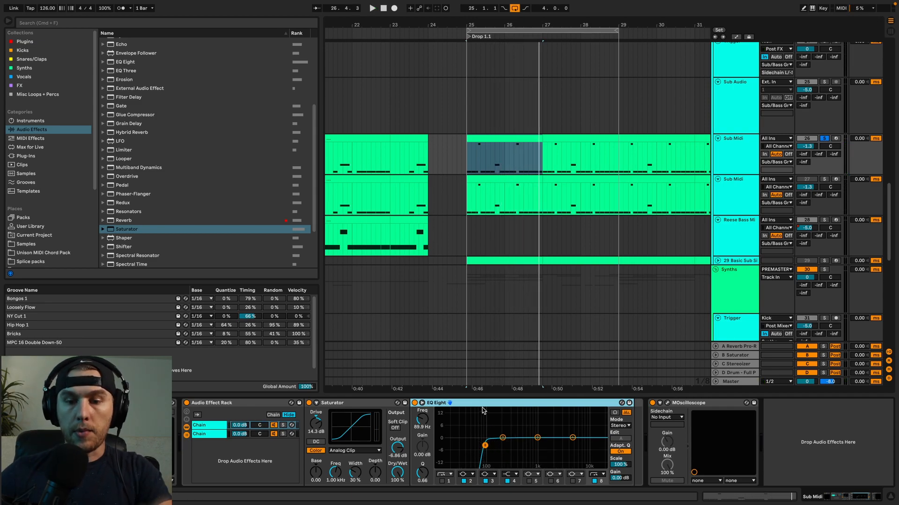
# Copy EQ Eight into the rack's second chain and change its band 8 filter to a high cut at 89.9 Hz.
pyautogui.moveTo(469, 403); pyautogui.dragTo(209, 435)
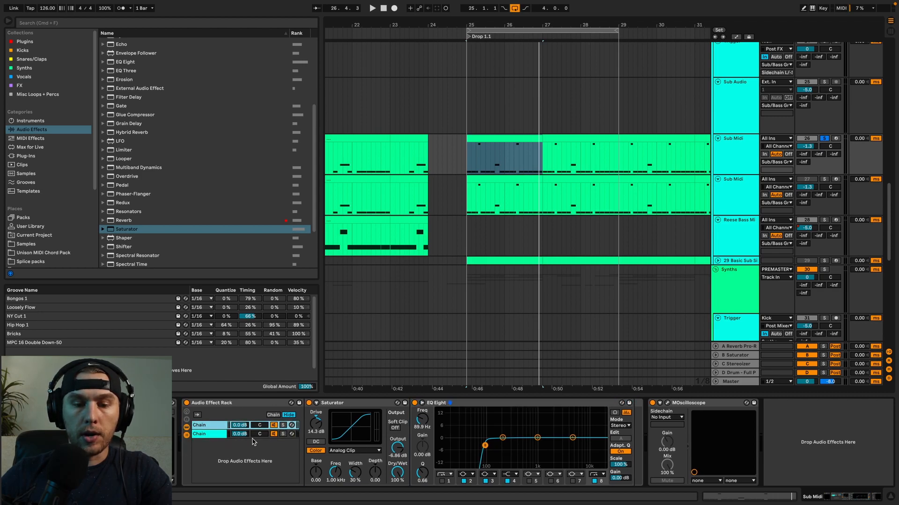
pyautogui.click(200, 434)
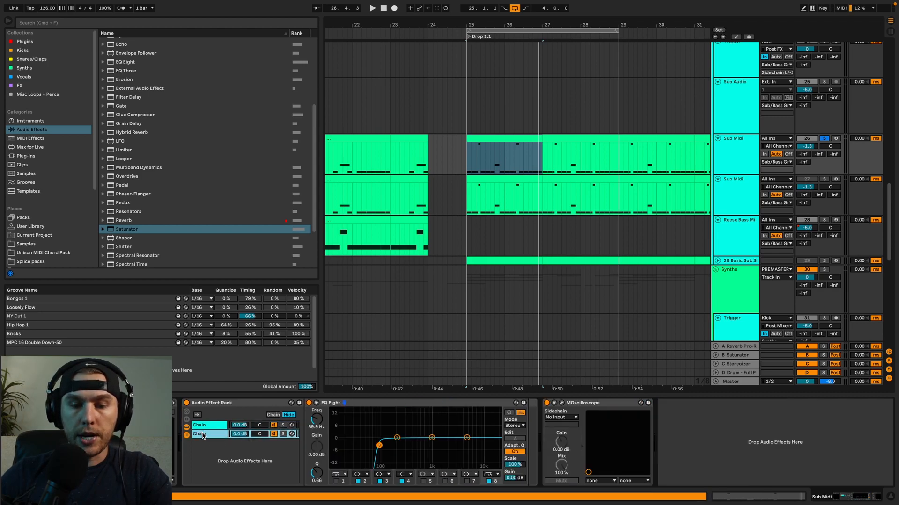
pyautogui.click(494, 475)
pyautogui.click(495, 468)
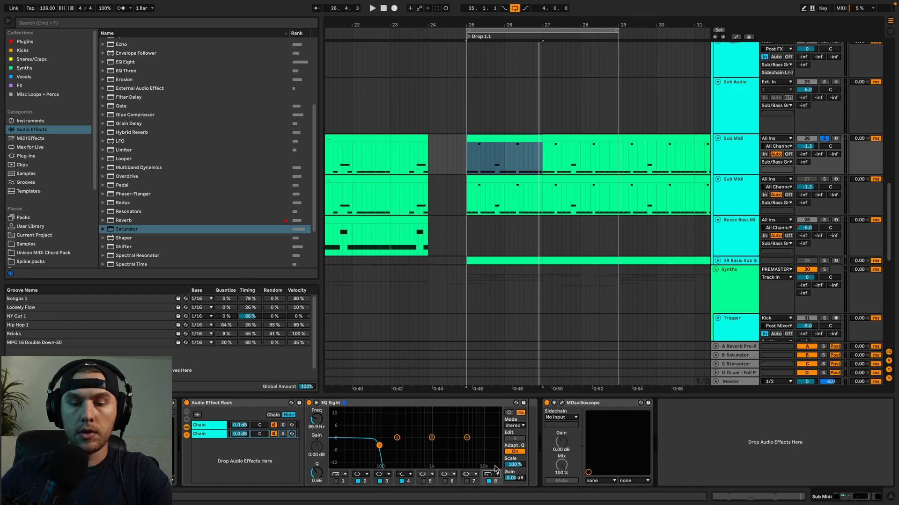
pyautogui.click(206, 427)
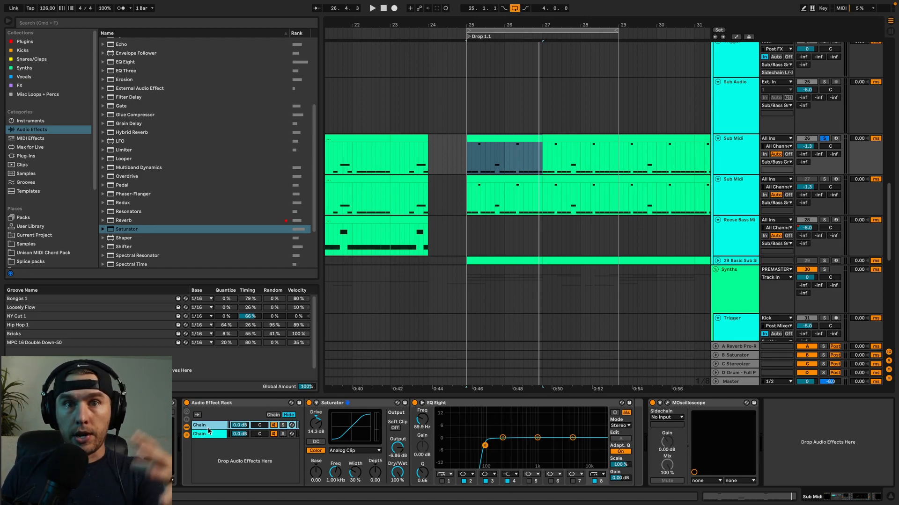
# Open MOscilloscope on the first Sub Midi track and play the drop to examine the sub's waveform.
pyautogui.click(824, 139)
pyautogui.click(465, 160)
pyautogui.press('space')
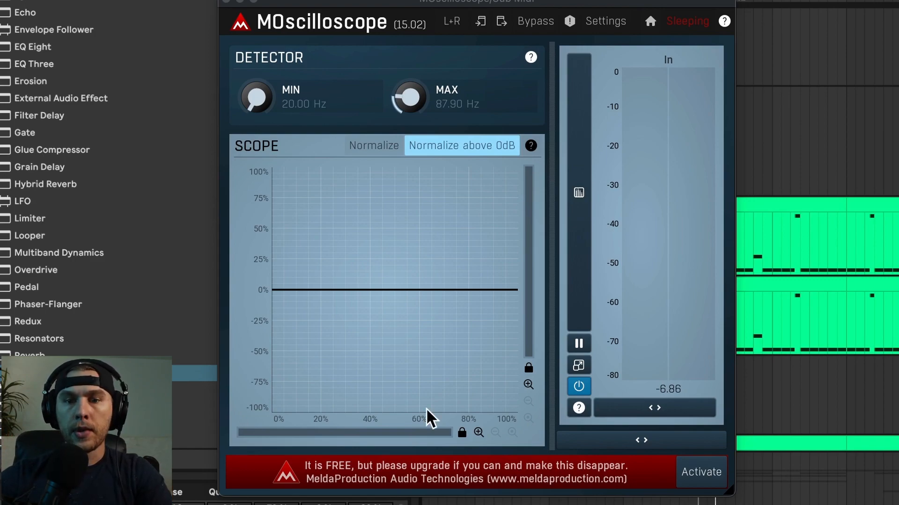
pyautogui.press('space')
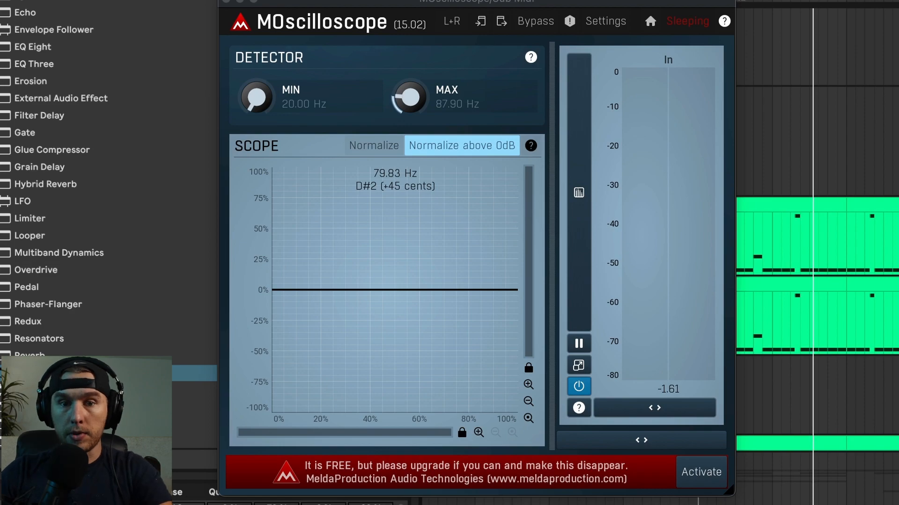
# Examine the soloed second Sub Midi track's waveform during playback, unsolo it, and compare with the first Sub Midi track's waveform.
pyautogui.press('space')
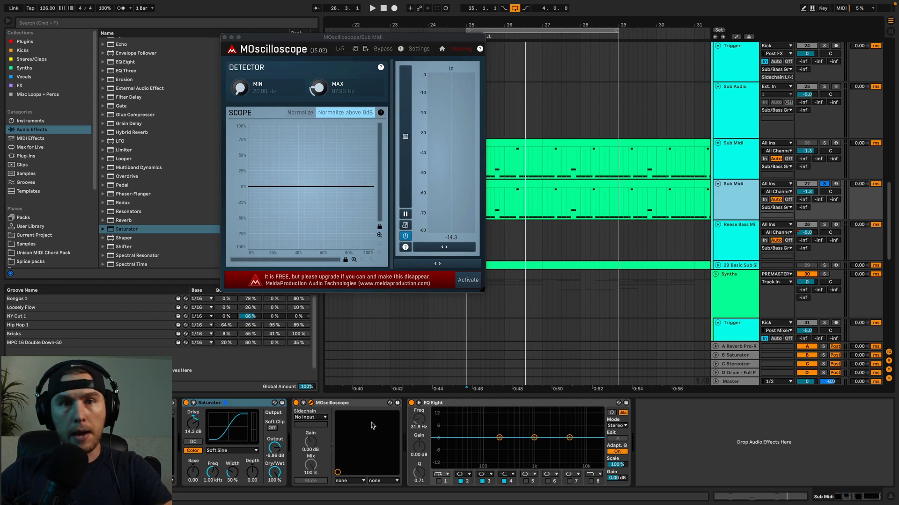
pyautogui.press('space')
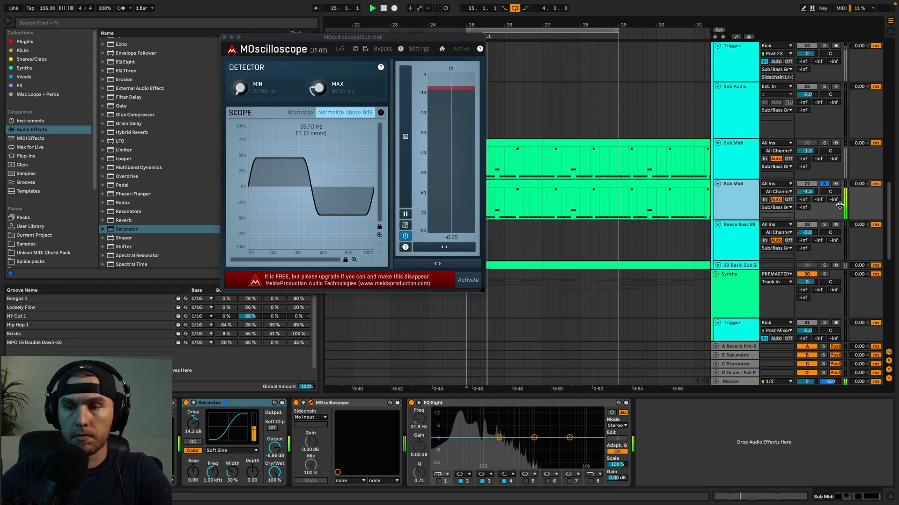
pyautogui.click(824, 184)
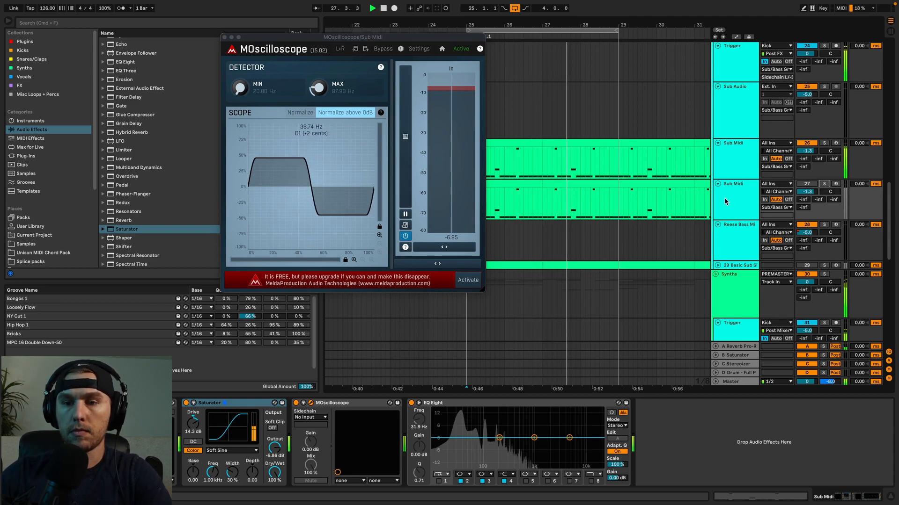
pyautogui.click(730, 160)
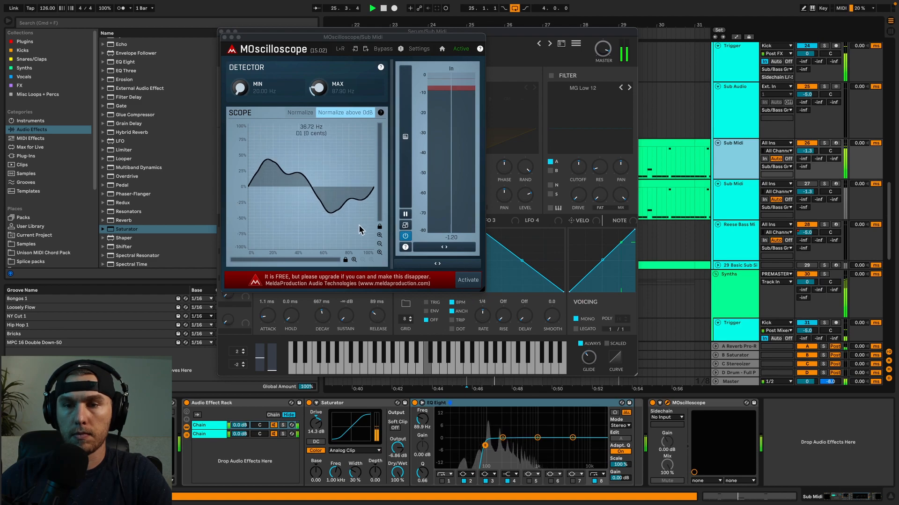
# Close the MOscilloscope and Serum windows of the first Sub Midi track, audition the drop, and stop playback.
pyautogui.click(225, 37)
pyautogui.click(222, 32)
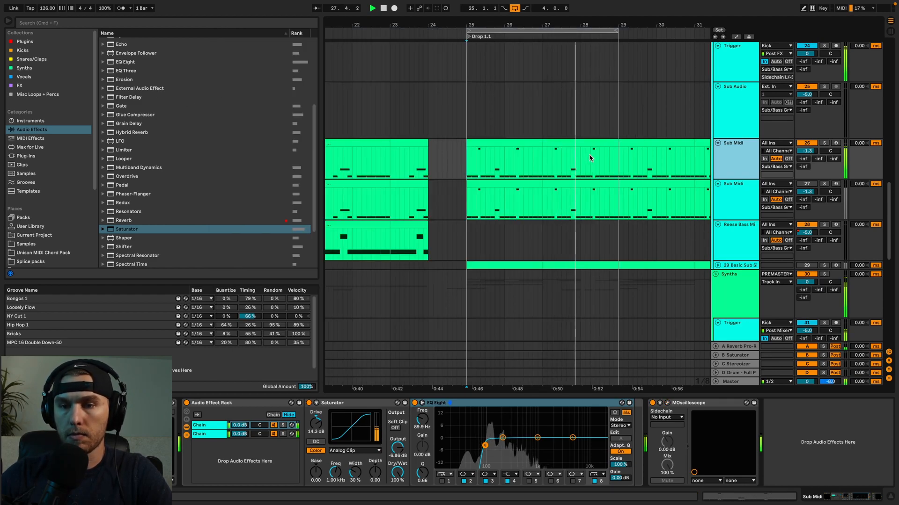
pyautogui.scroll(-3, 648, 197)
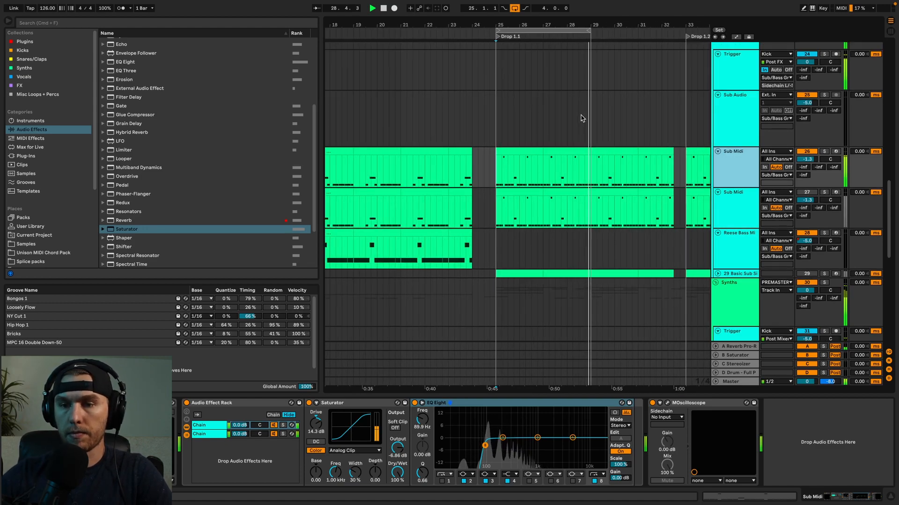
pyautogui.press('space')
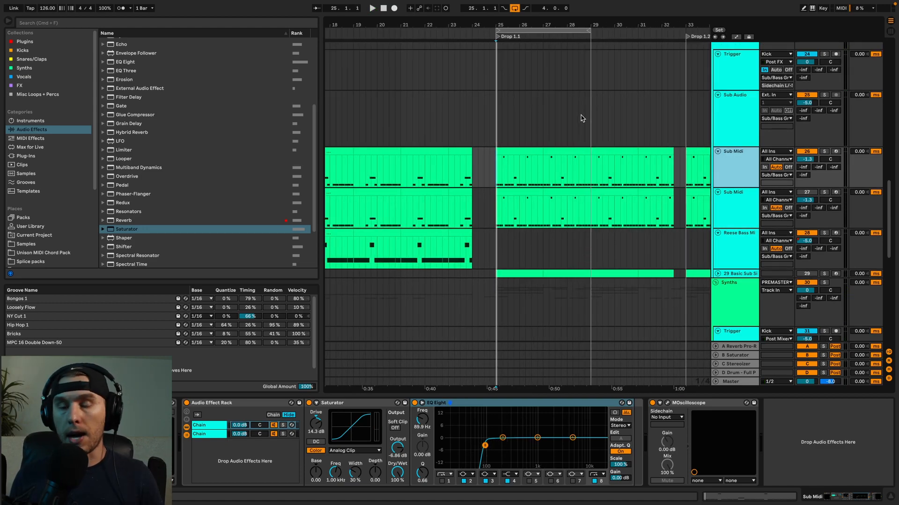